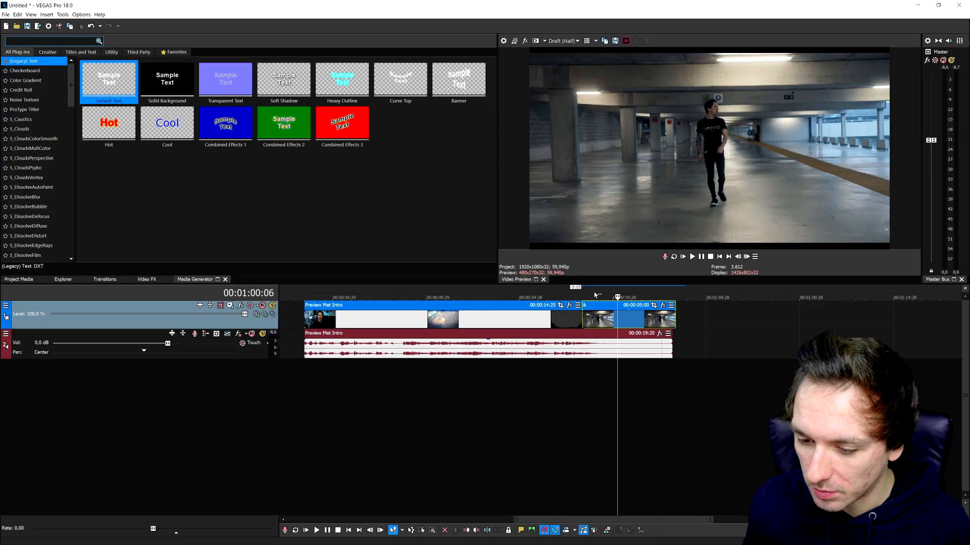
# Play the timeline across the join between the Preview Met Intro clip and the parking garage clip.
pyautogui.click(554, 289)
pyautogui.moveTo(525, 342); pyautogui.dragTo(528, 364)
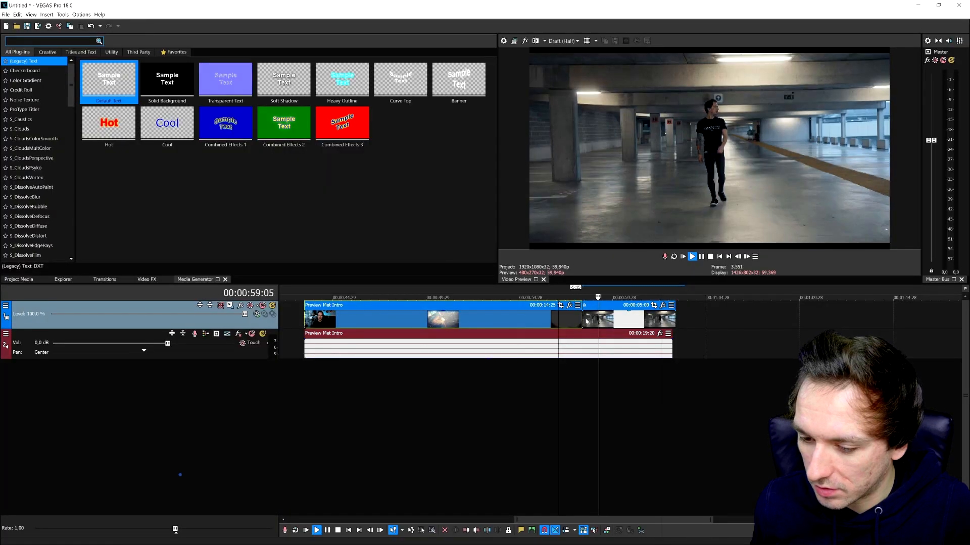
pyautogui.press('space')
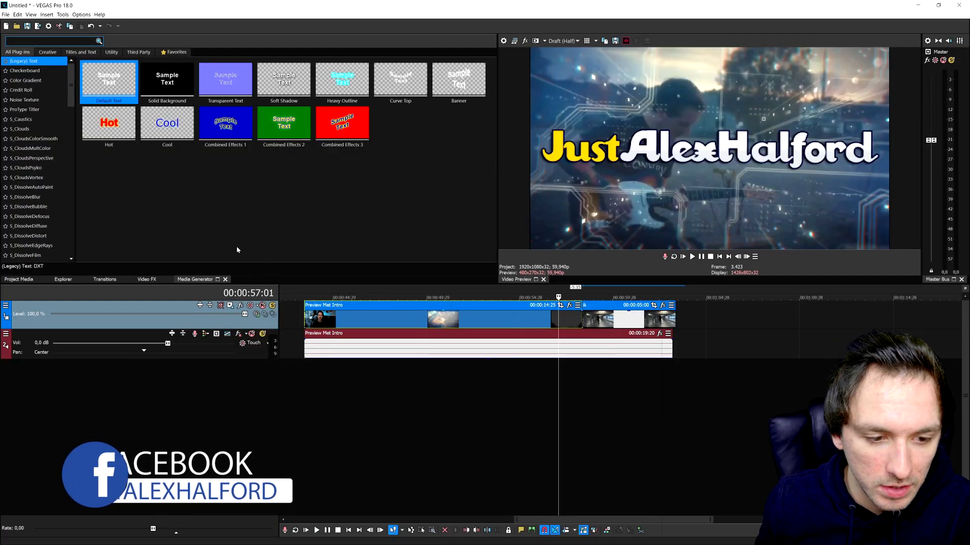
# Overlap the start of the parking garage clip with the end of the intro clip to form a crossfade of about 18 frames.
pyautogui.click(105, 280)
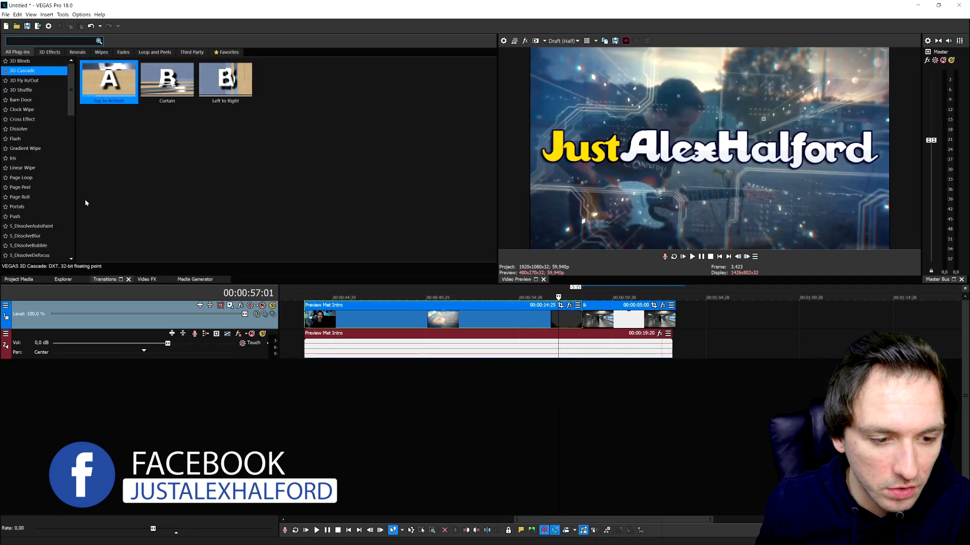
pyautogui.moveTo(582, 319)
pyautogui.mouseDown()
pyautogui.moveTo(572, 321)
pyautogui.moveTo(614, 326)
pyautogui.moveTo(597, 322)
pyautogui.mouseUp()
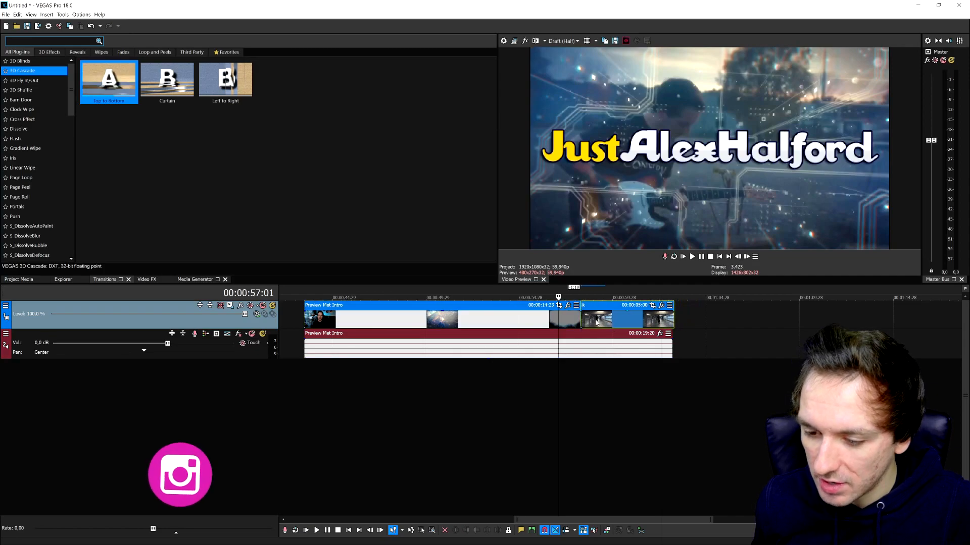
pyautogui.click(582, 377)
pyautogui.scroll(3, 606, 334)
pyautogui.moveTo(688, 325); pyautogui.dragTo(652, 325)
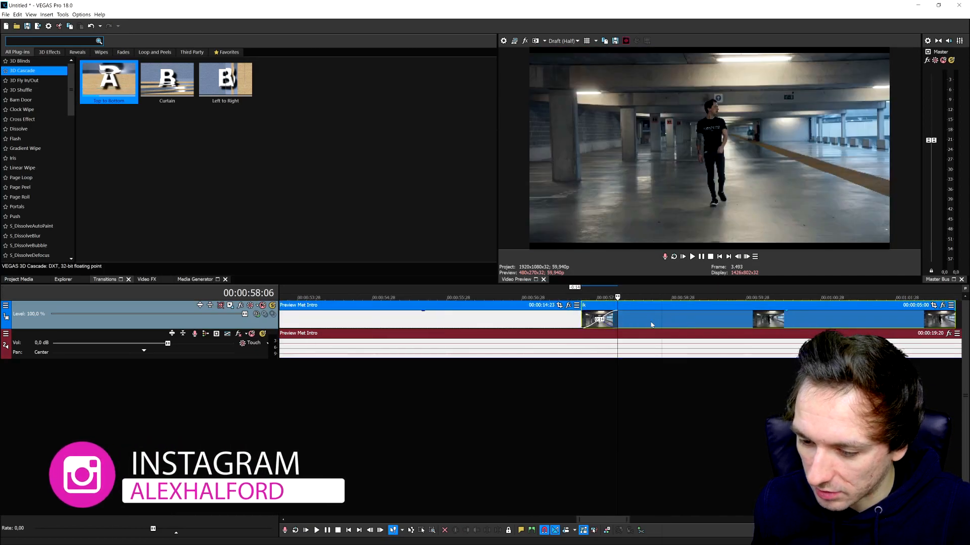
pyautogui.scroll(-5, 651, 317)
# Play the plain crossfade from the JustAlexHalford title into the parking garage clip.
pyautogui.click(563, 295)
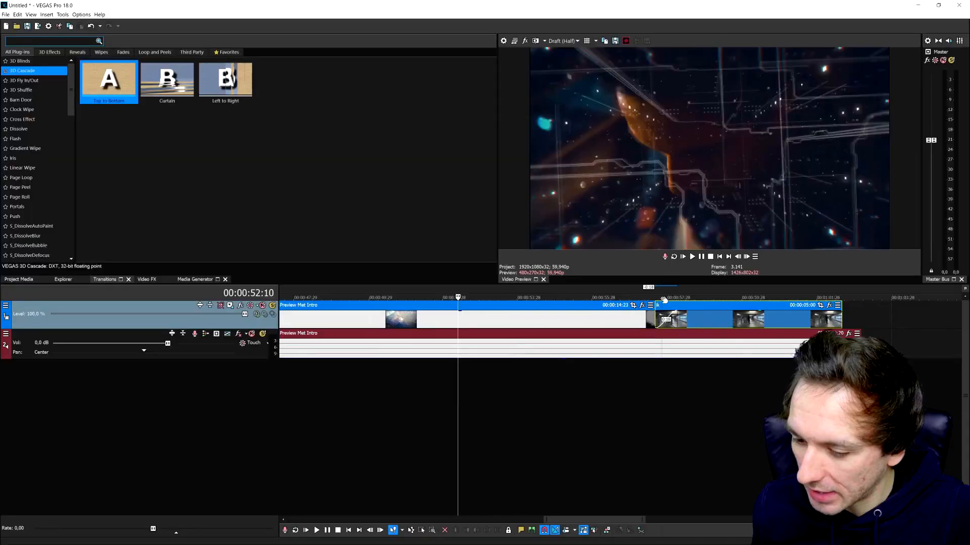
pyautogui.click(648, 289)
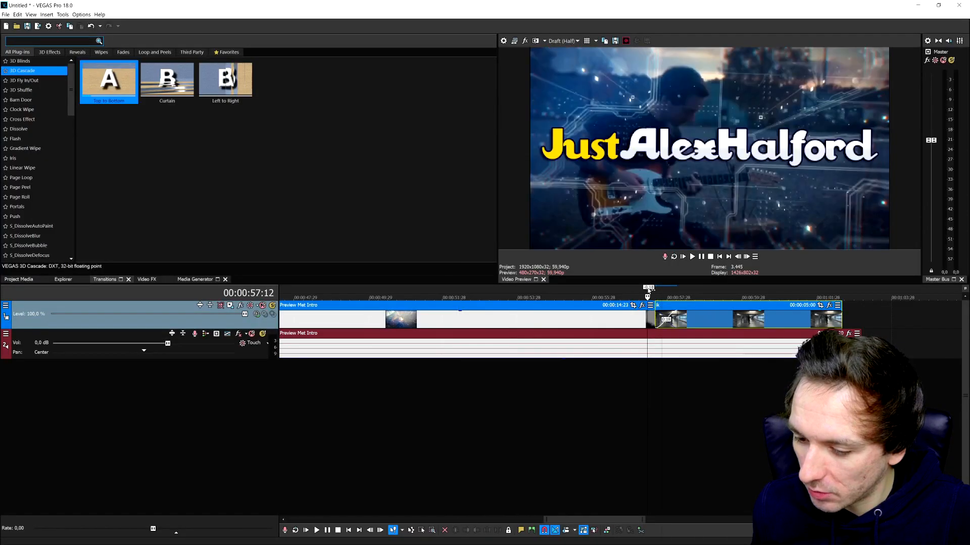
pyautogui.press('space')
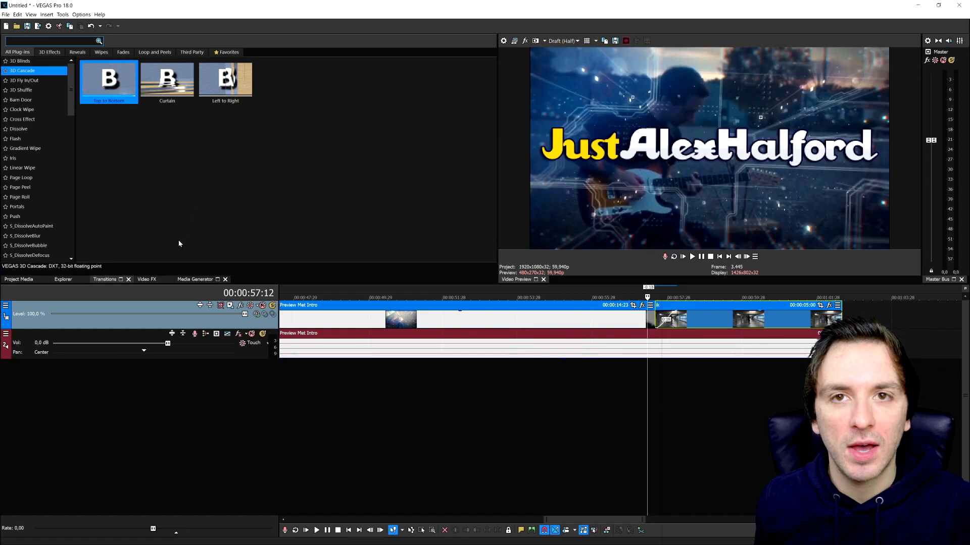
# Find the S_DissolveVortex transition and apply its default preset to the crossfade between the intro and parking garage clips.
pyautogui.click(148, 280)
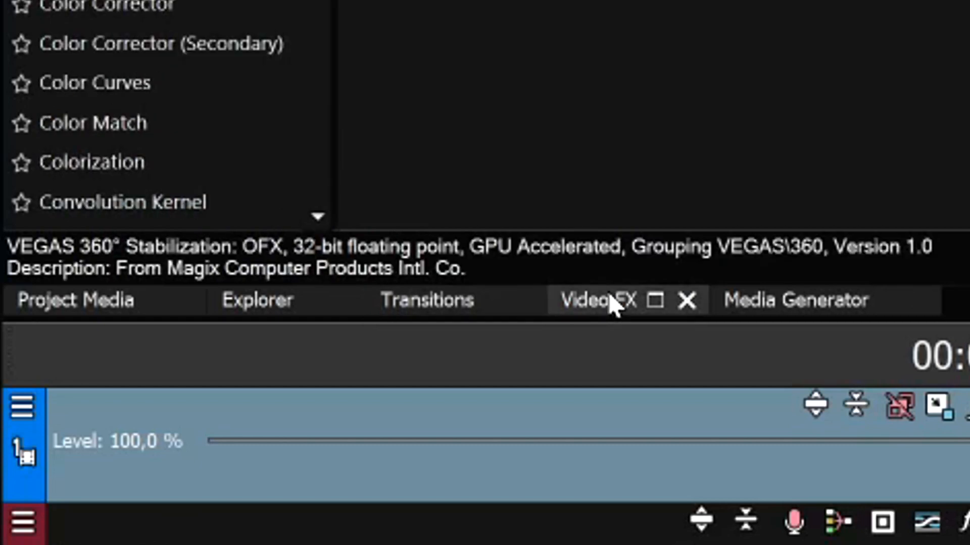
pyautogui.click(434, 303)
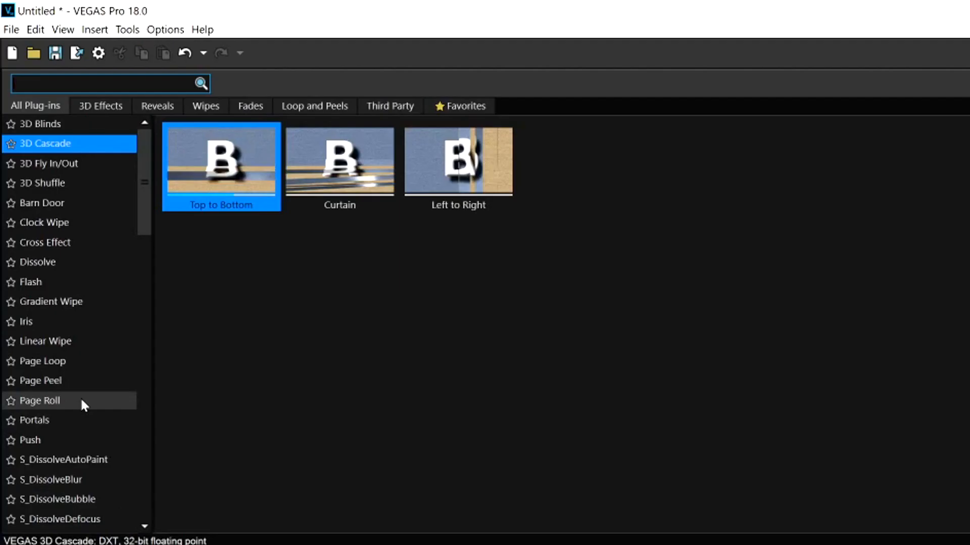
pyautogui.scroll(-5, 83, 402)
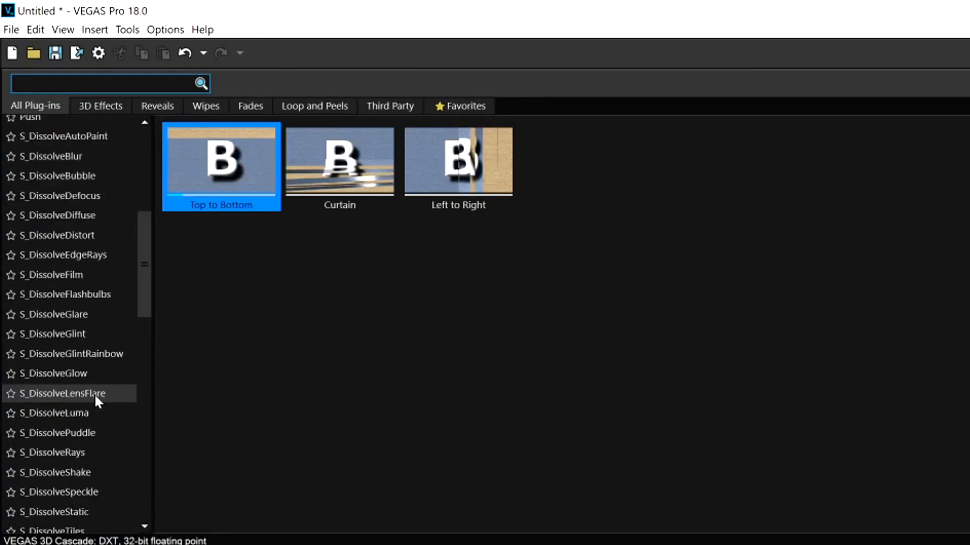
pyautogui.scroll(-2, 95, 394)
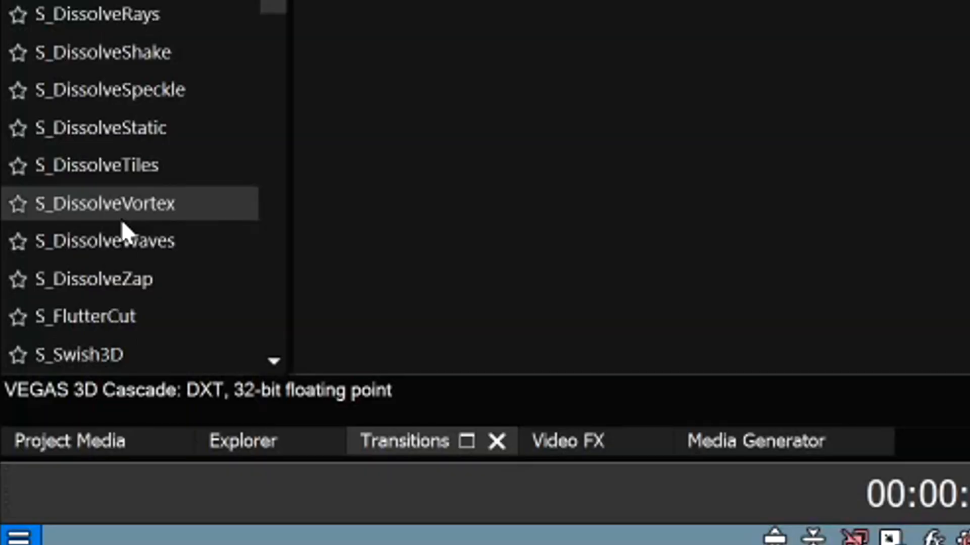
pyautogui.click(64, 451)
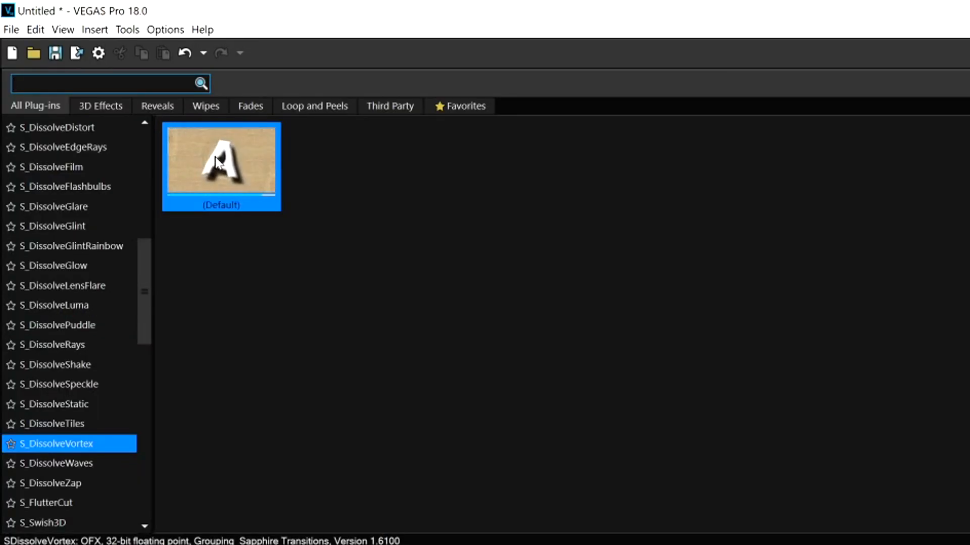
pyautogui.moveTo(215, 158); pyautogui.dragTo(479, 253)
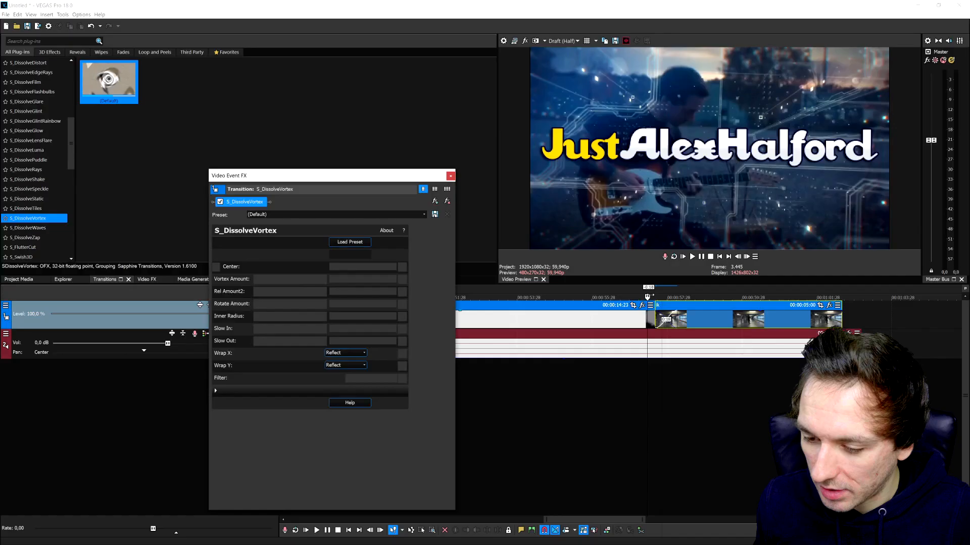
# Play the vortex transition from just before the crossfade and step through its frames.
pyautogui.click(636, 293)
pyautogui.scroll(2, 636, 292)
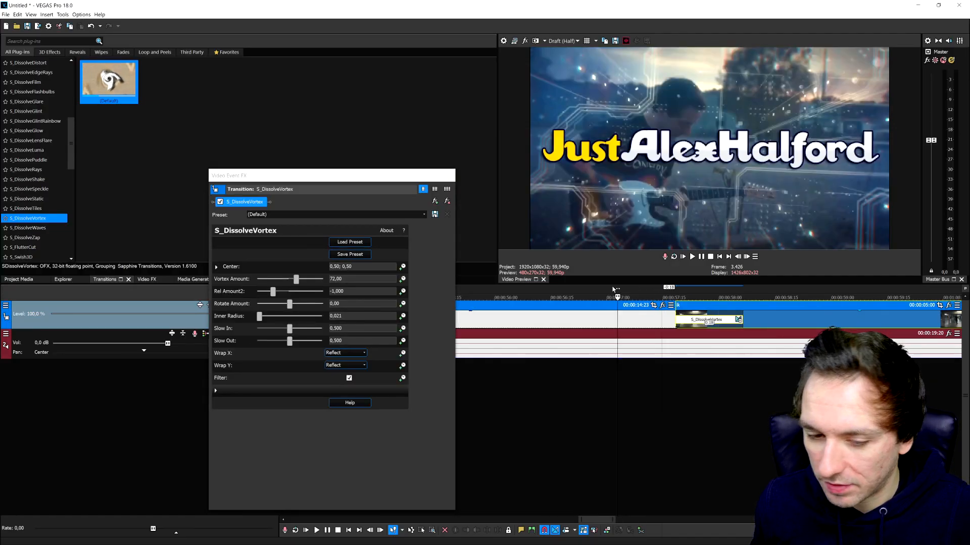
pyautogui.press('space')
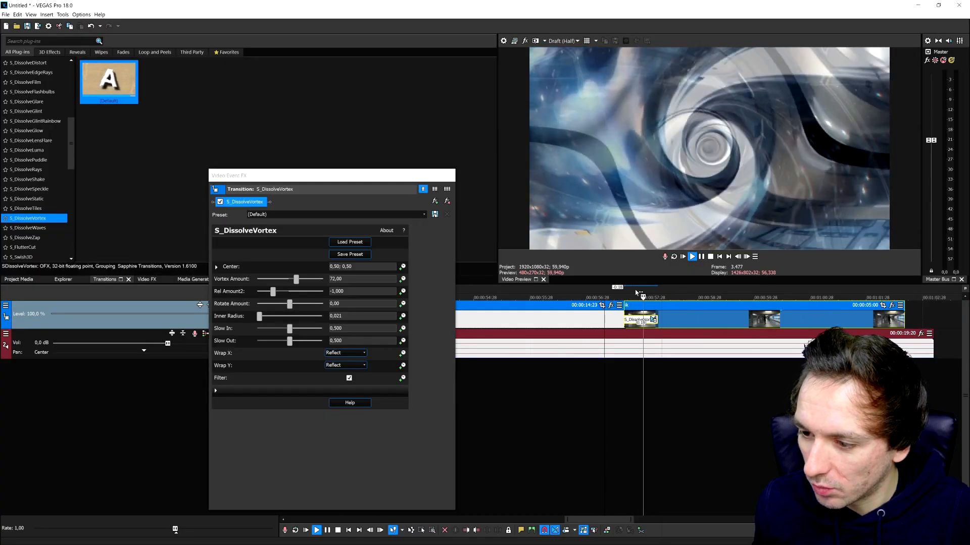
pyautogui.press('space')
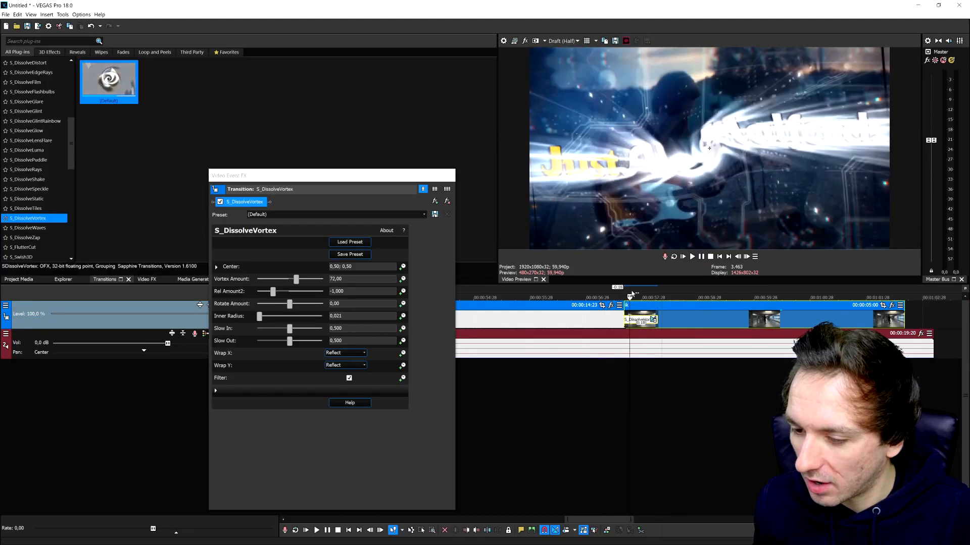
pyautogui.press('Right')
pyautogui.press('Right')
pyautogui.press('Right')
pyautogui.press('Right')
pyautogui.press('Right')
pyautogui.press('Right')
pyautogui.press('Right')
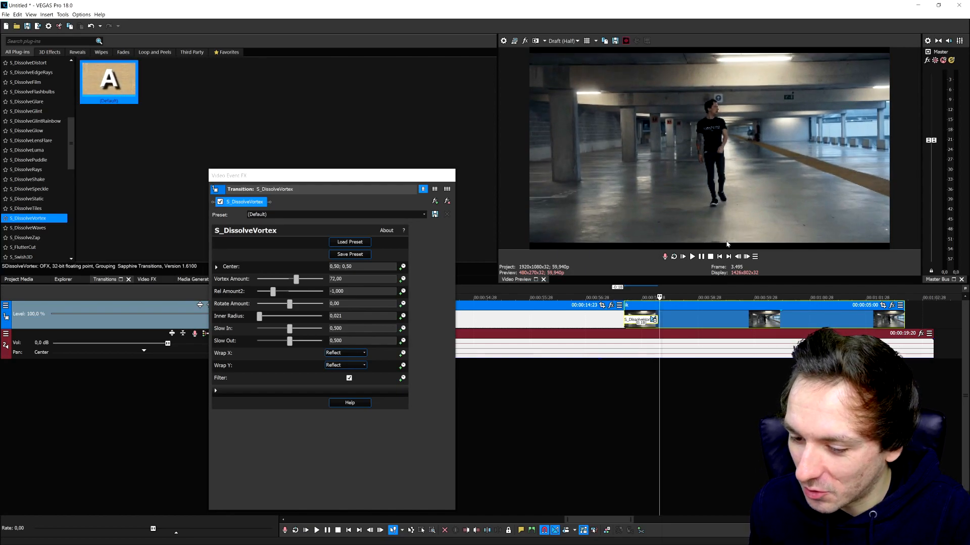
# Scrub through the second half of the vortex transition and stop on a frame in mid-swirl.
pyautogui.click(645, 289)
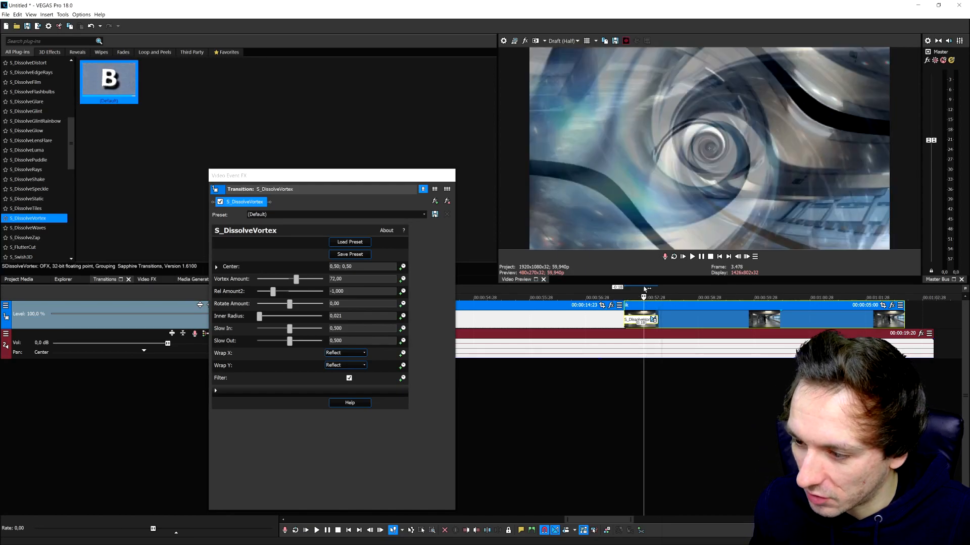
pyautogui.moveTo(649, 291); pyautogui.dragTo(658, 291)
pyautogui.click(649, 292)
pyautogui.scroll(2, 649, 292)
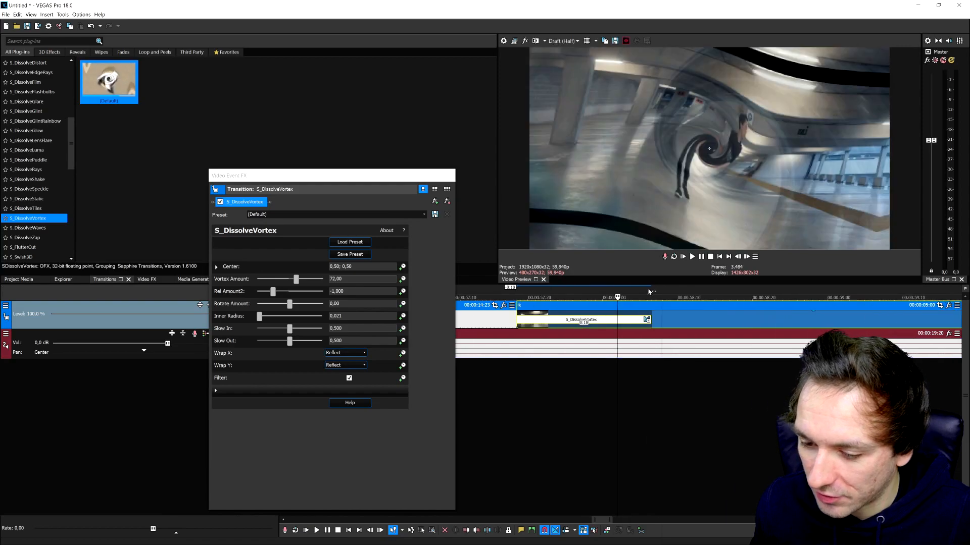
pyautogui.click(595, 293)
pyautogui.click(606, 295)
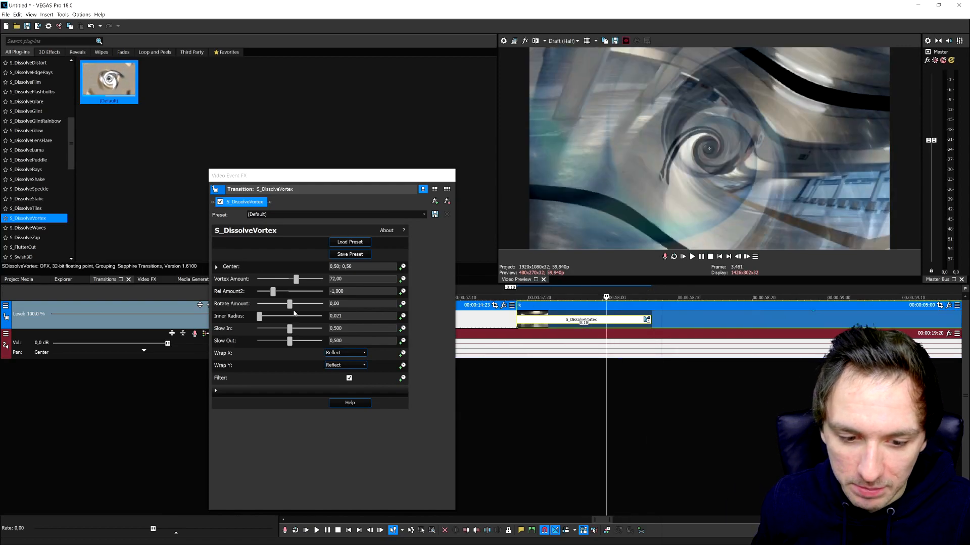
# Try Vortex Amount values of -187,53 and -239,54 and preview the transition from just before the crossfade.
pyautogui.moveTo(296, 281); pyautogui.dragTo(272, 281)
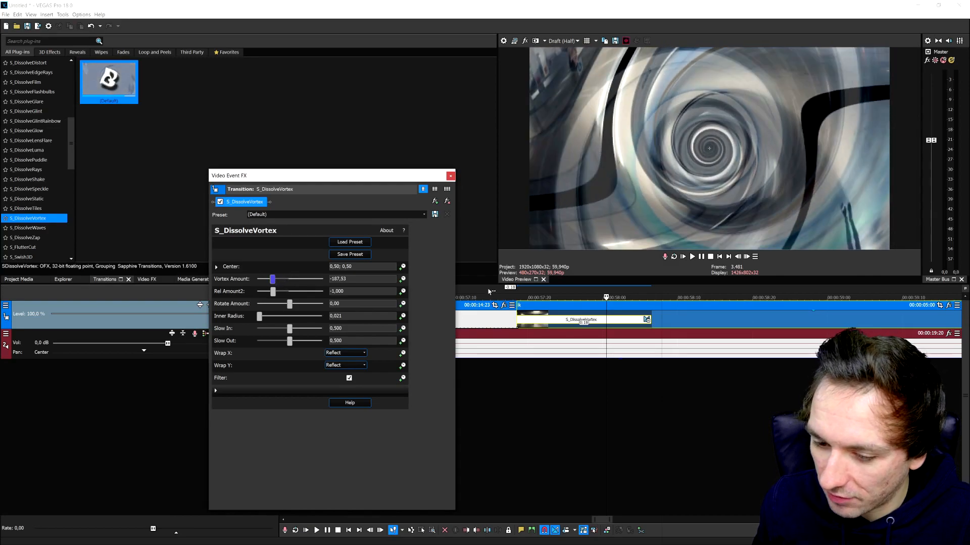
pyautogui.click(488, 291)
pyautogui.press('space')
pyautogui.press('space')
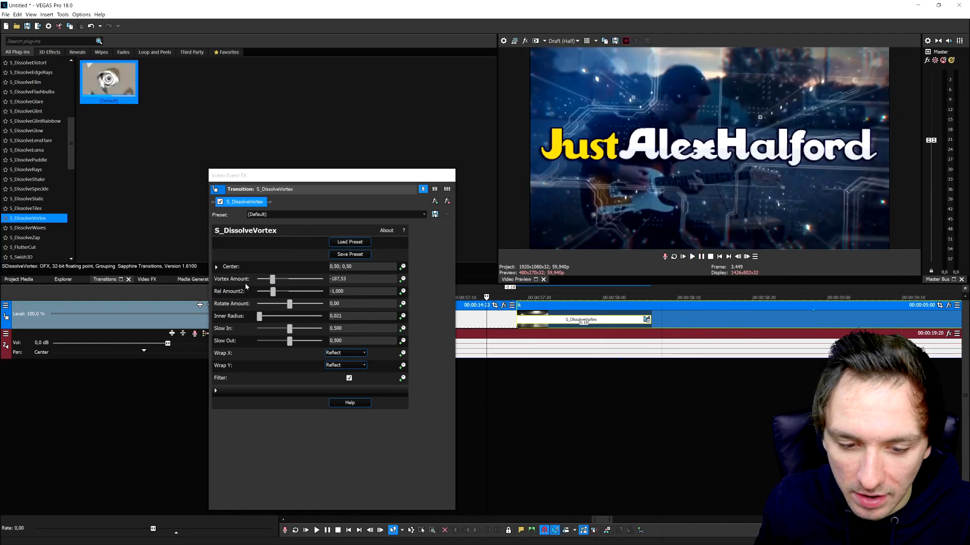
pyautogui.moveTo(273, 283); pyautogui.dragTo(268, 282)
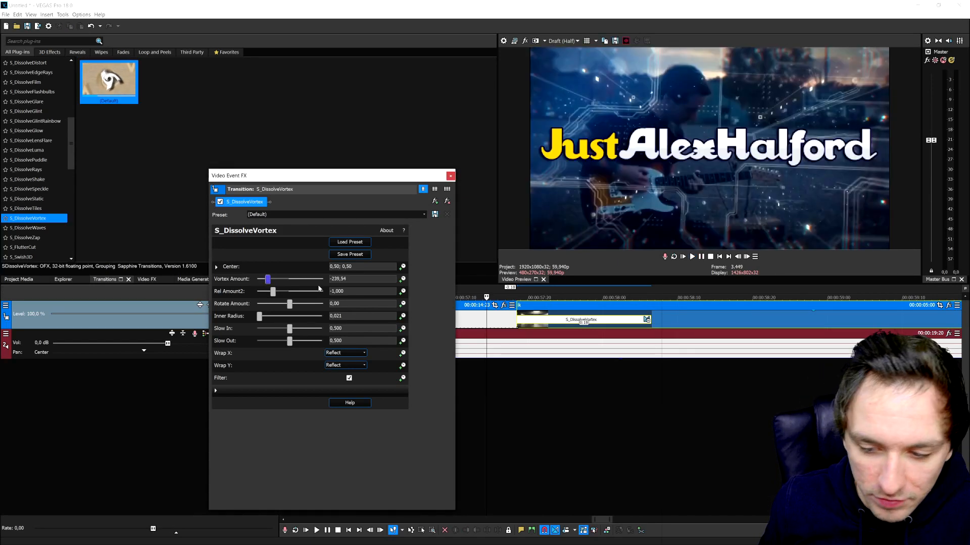
pyautogui.click(487, 292)
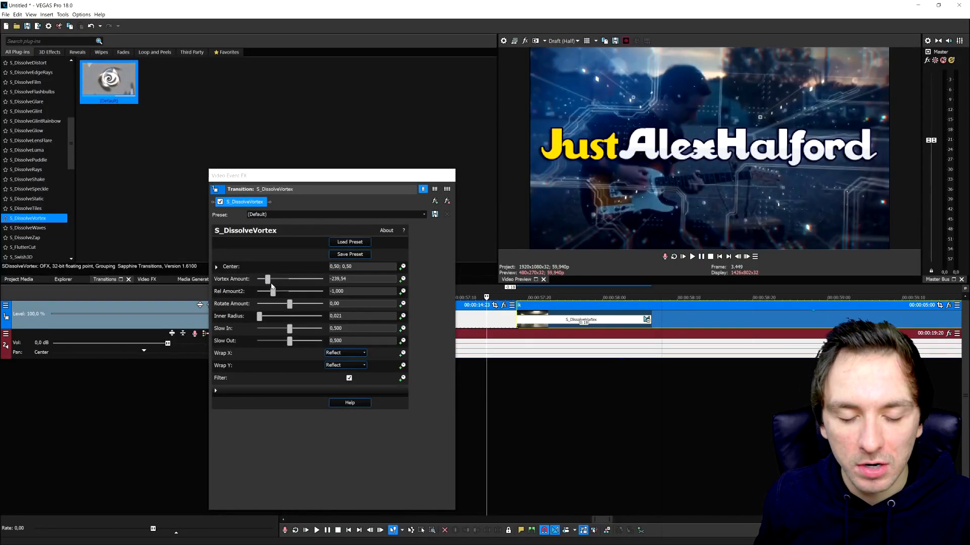
# Set the vortex transition's Vortex Amount to -58,86 and Rel Amount2 to -0,266, checking a frame in the middle of the crossfade.
pyautogui.moveTo(267, 279); pyautogui.dragTo(287, 279)
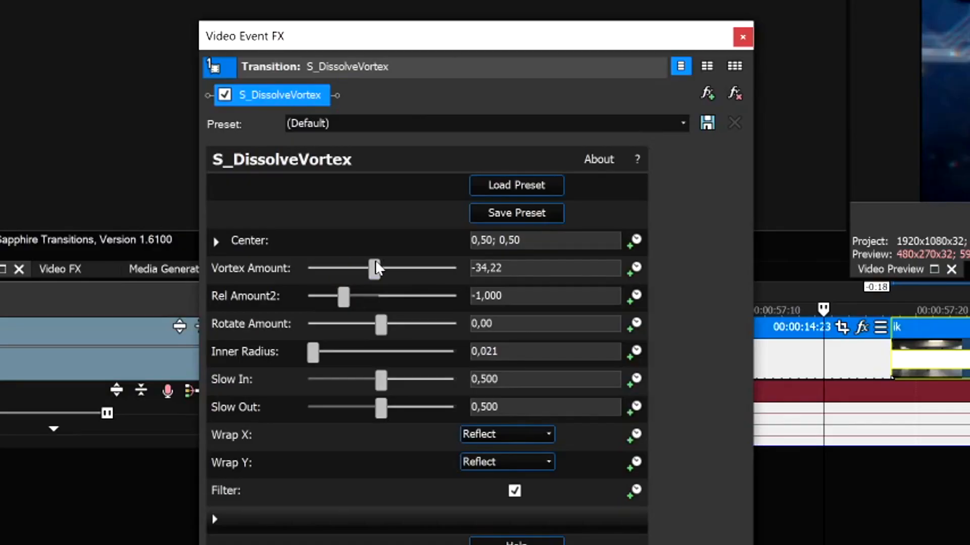
pyautogui.moveTo(375, 260); pyautogui.dragTo(379, 260)
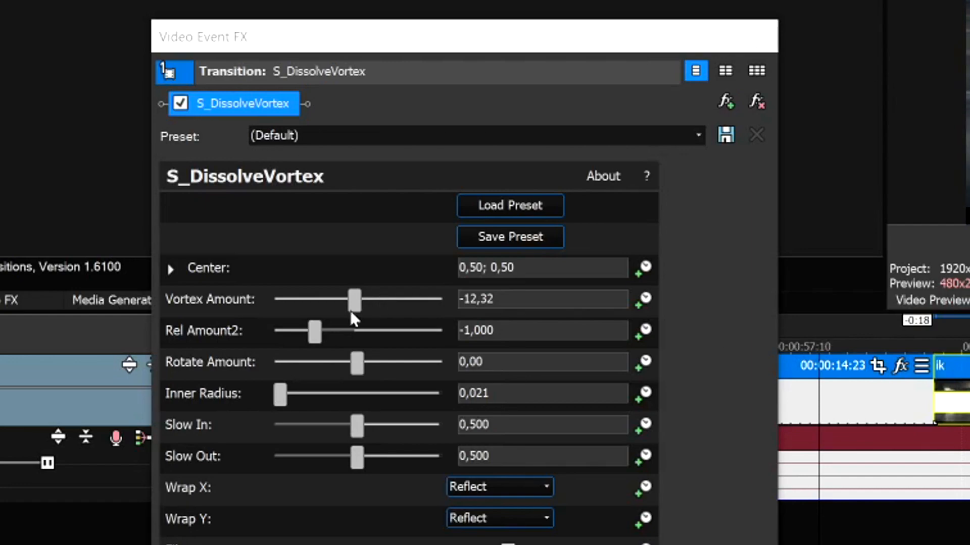
pyautogui.moveTo(354, 300); pyautogui.dragTo(376, 302)
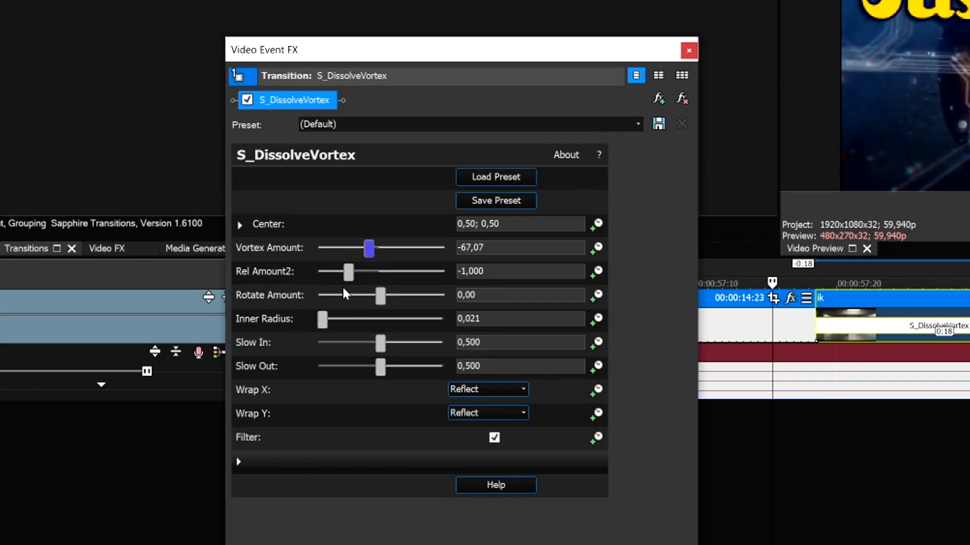
pyautogui.moveTo(348, 277); pyautogui.dragTo(373, 279)
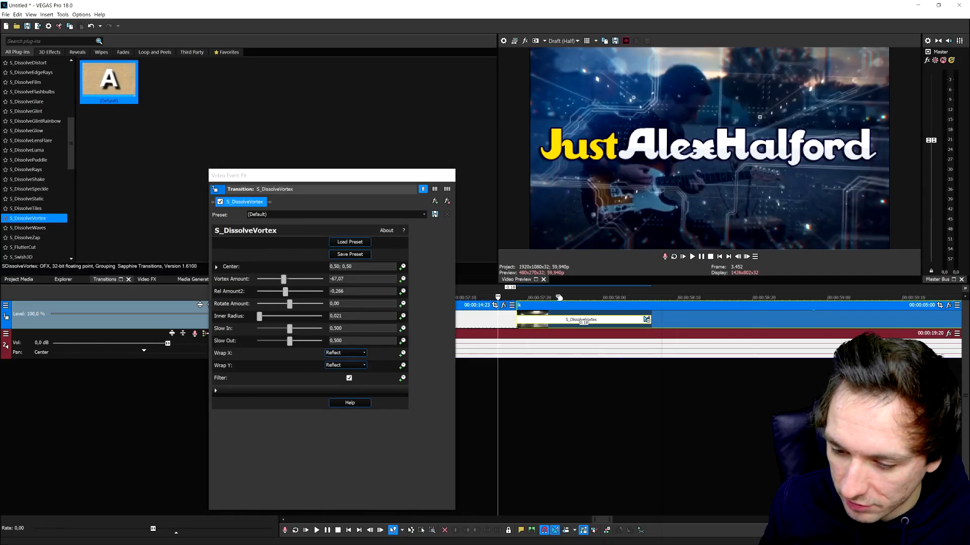
pyautogui.moveTo(559, 297); pyautogui.dragTo(587, 287)
pyautogui.moveTo(453, 147)
pyautogui.mouseDown()
pyautogui.moveTo(435, 144)
pyautogui.moveTo(466, 144)
pyautogui.mouseUp()
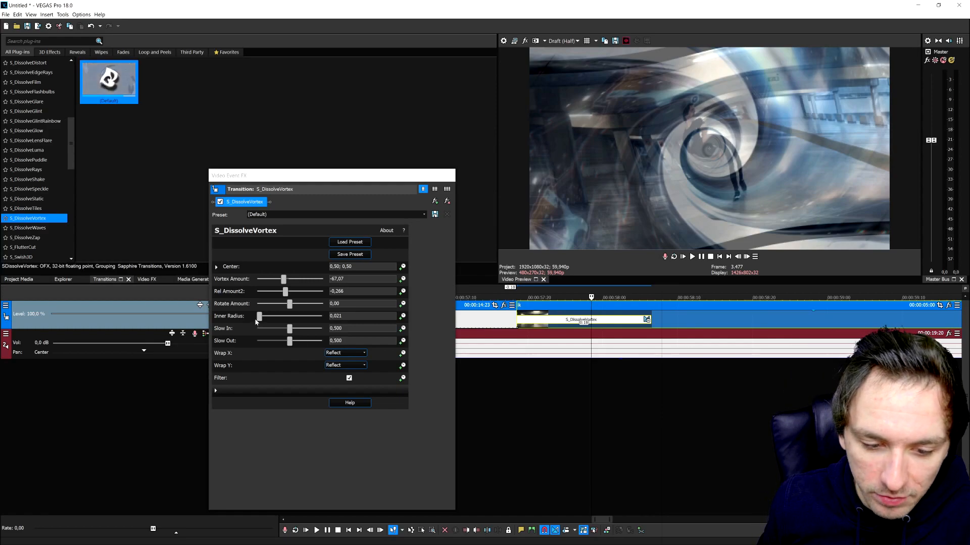
pyautogui.moveTo(284, 281); pyautogui.dragTo(285, 286)
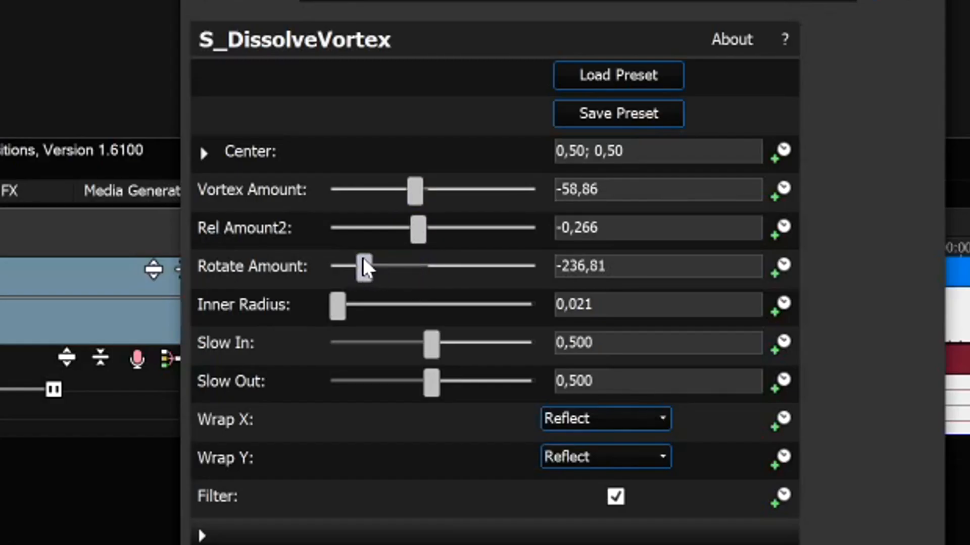
# Try Rotate Amount values such as -236,81, 173,84 and -36,96 on the vortex transition, and return it to 0,00.
pyautogui.moveTo(325, 256); pyautogui.dragTo(417, 267)
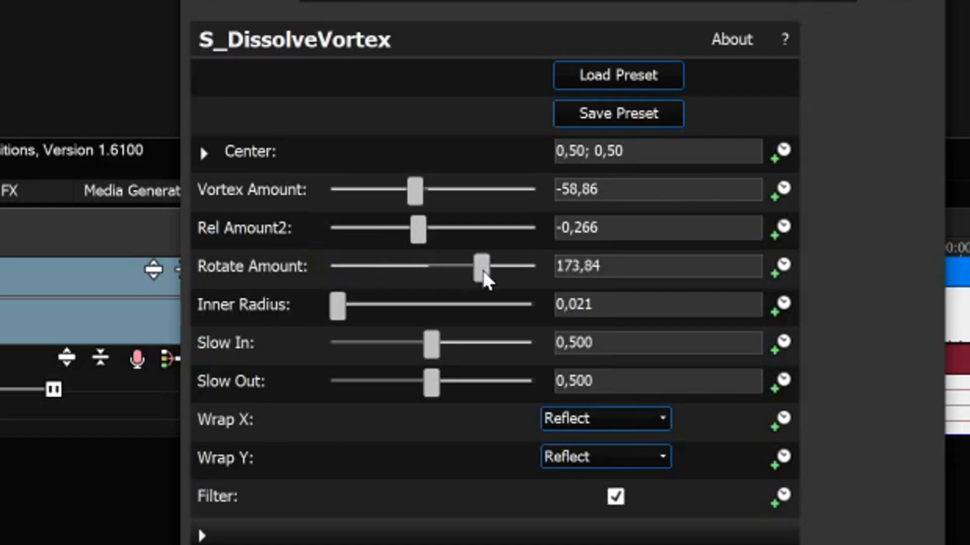
pyautogui.moveTo(485, 274); pyautogui.dragTo(553, 272)
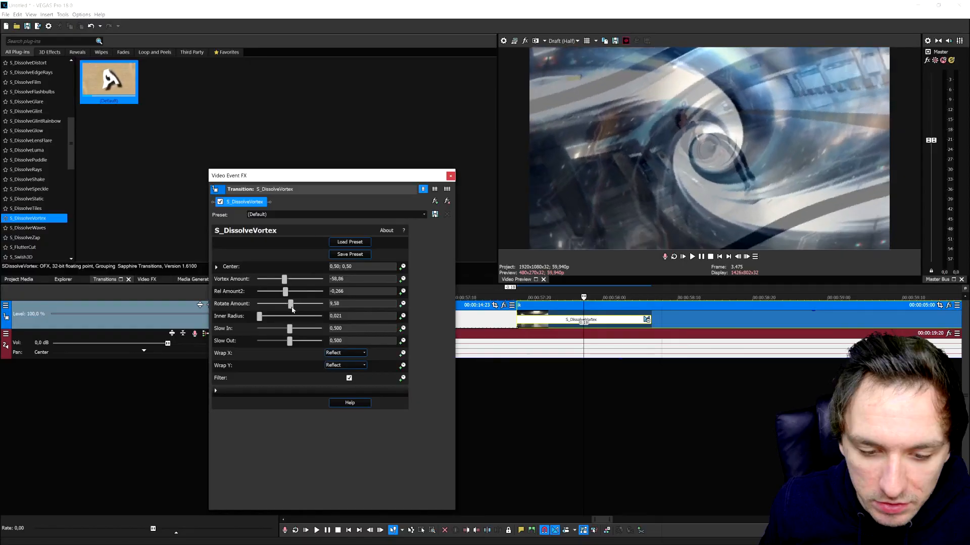
pyautogui.moveTo(286, 309); pyautogui.dragTo(289, 310)
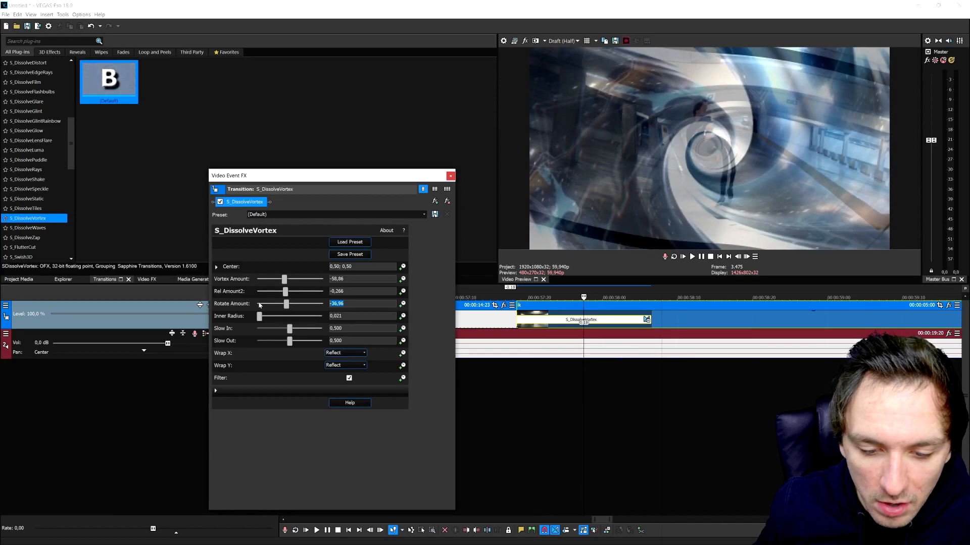
pyautogui.click(624, 171)
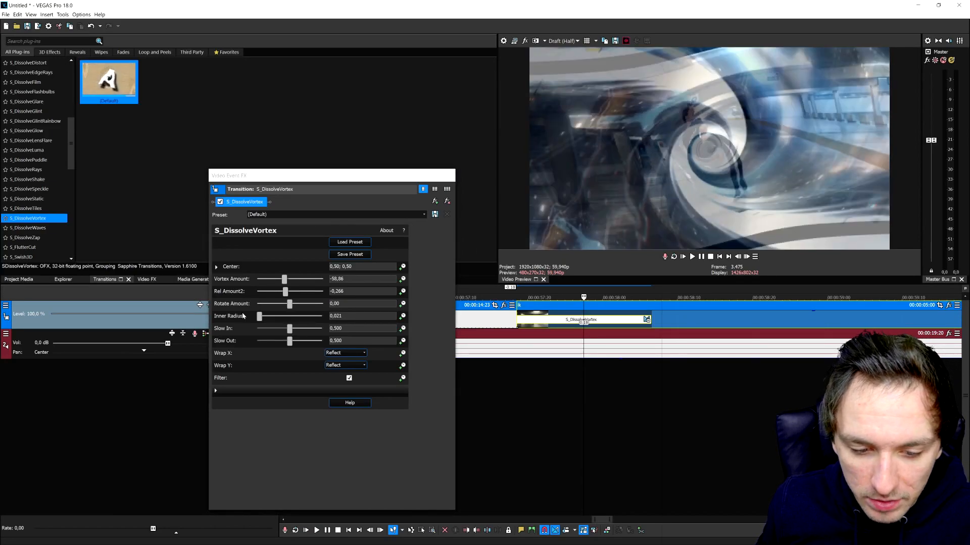
# Try Inner Radius values such as 0,500 and 0,032 on the vortex transition, with Slow In at 1,000 and Slow Out at 0,000.
pyautogui.moveTo(259, 317); pyautogui.dragTo(281, 318)
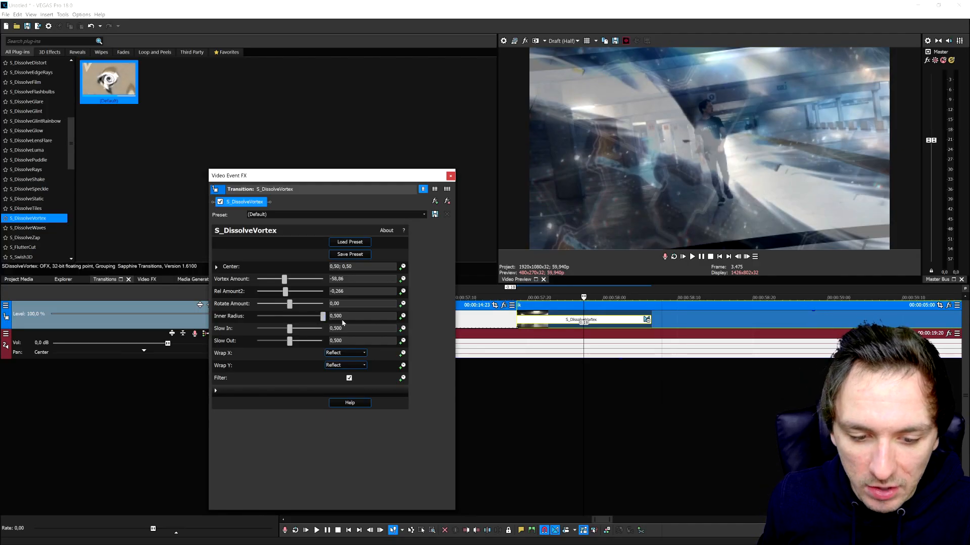
pyautogui.moveTo(323, 316); pyautogui.dragTo(262, 317)
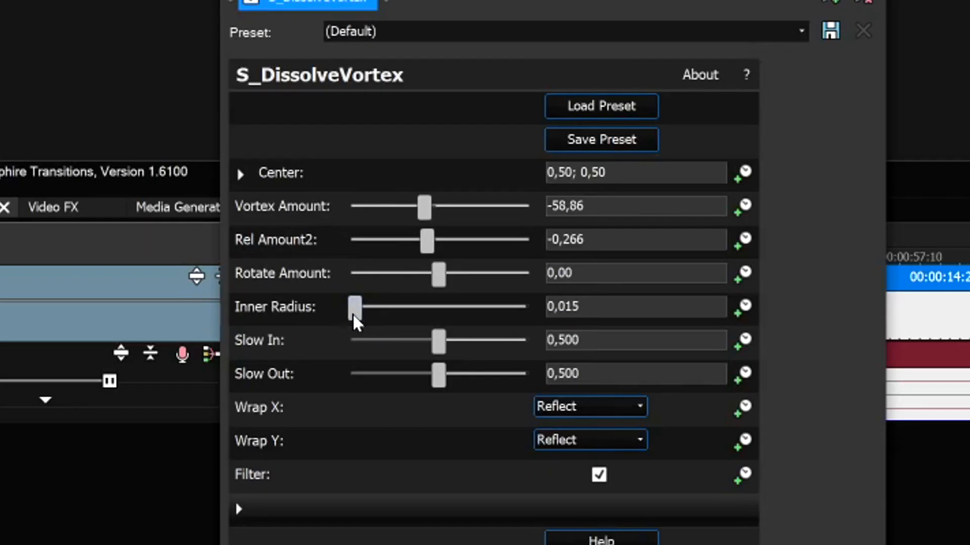
pyautogui.moveTo(353, 313); pyautogui.dragTo(365, 310)
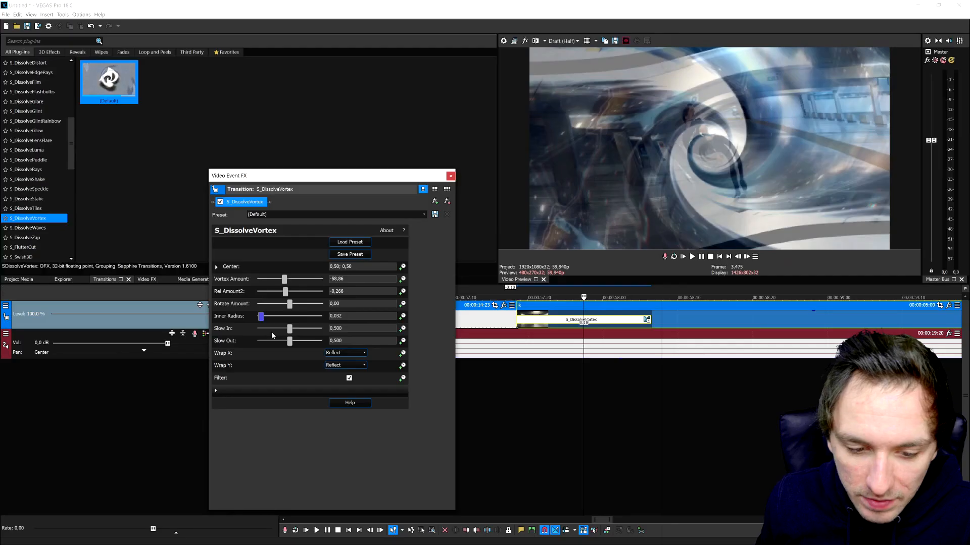
pyautogui.moveTo(289, 329); pyautogui.dragTo(324, 331)
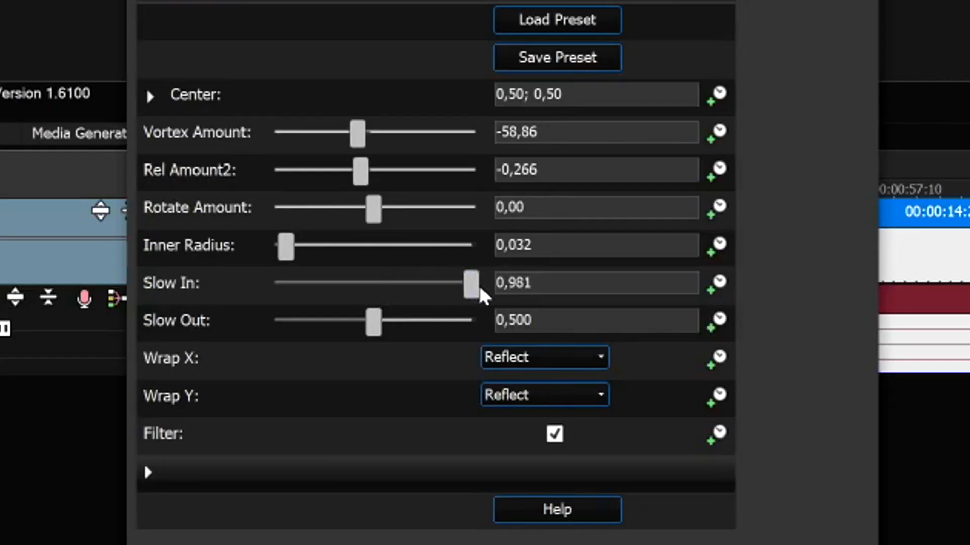
pyautogui.moveTo(480, 292); pyautogui.dragTo(398, 275)
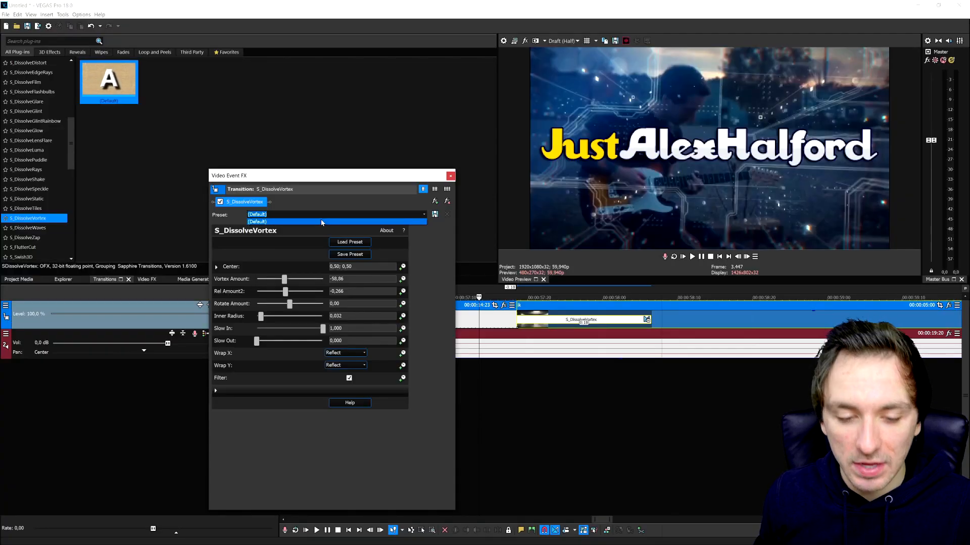
# Restore the transition's (Default) preset and choose Reflect for Wrap X.
pyautogui.click(423, 216)
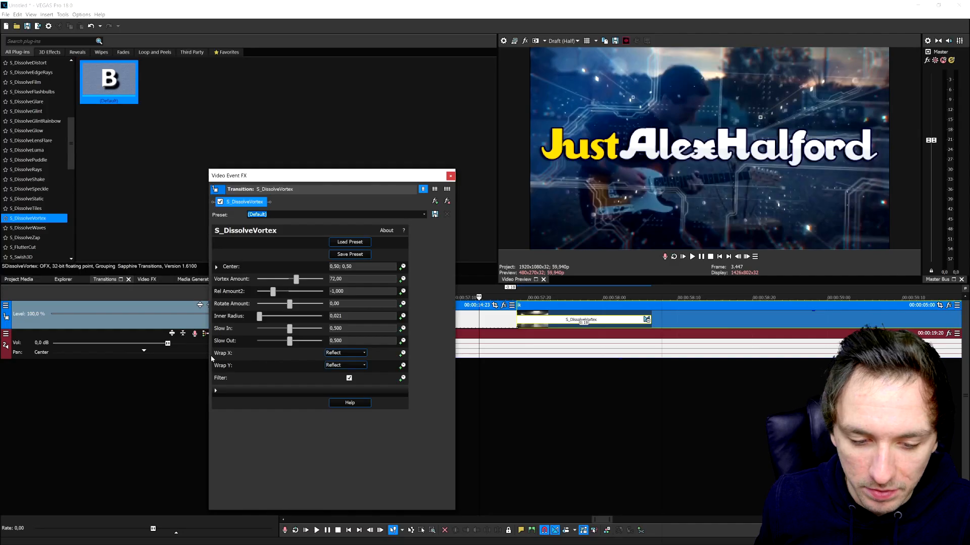
pyautogui.click(345, 353)
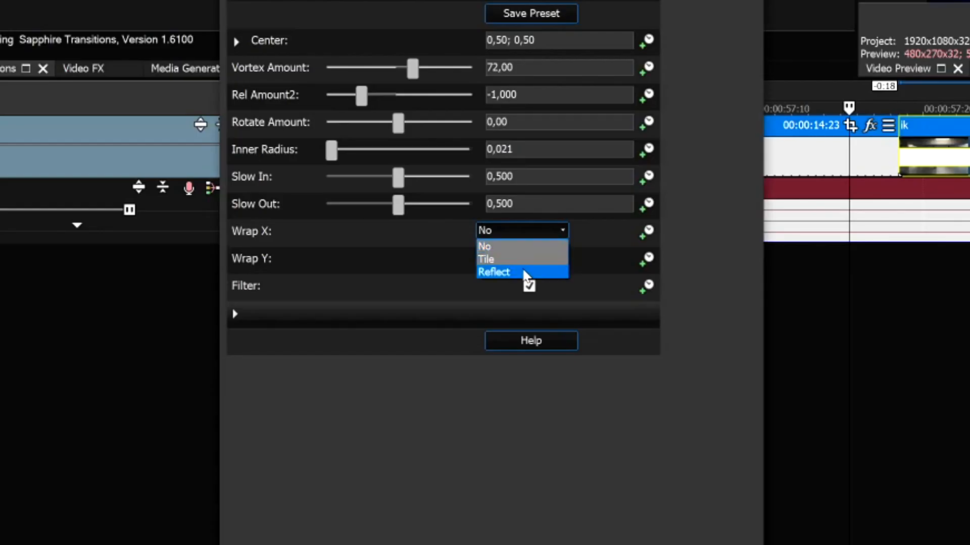
pyautogui.click(522, 268)
pyautogui.moveTo(963, 105); pyautogui.dragTo(969, 105)
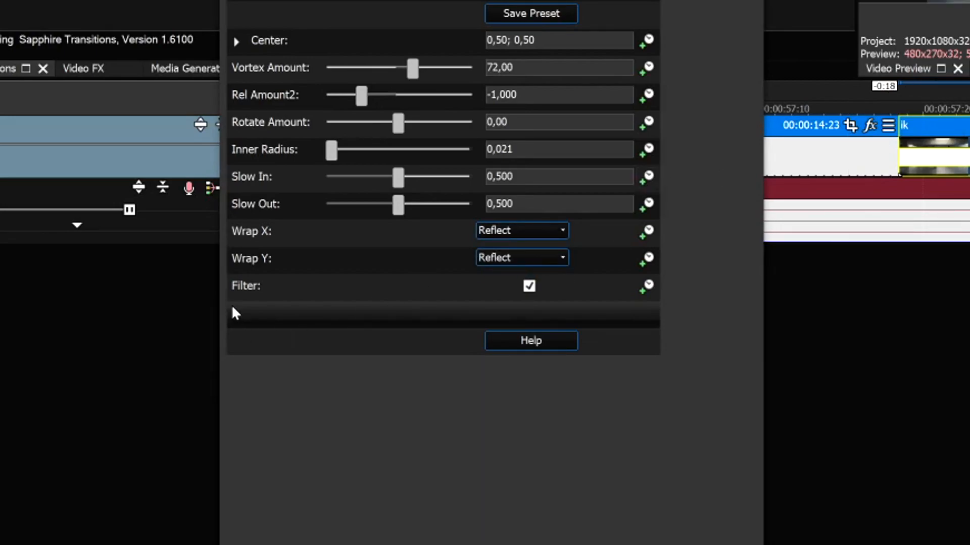
# Animate Vortex Amount from 31,48 at the transition's start to 305,25 at its end, and preview it from just before the crossfade.
pyautogui.click(648, 69)
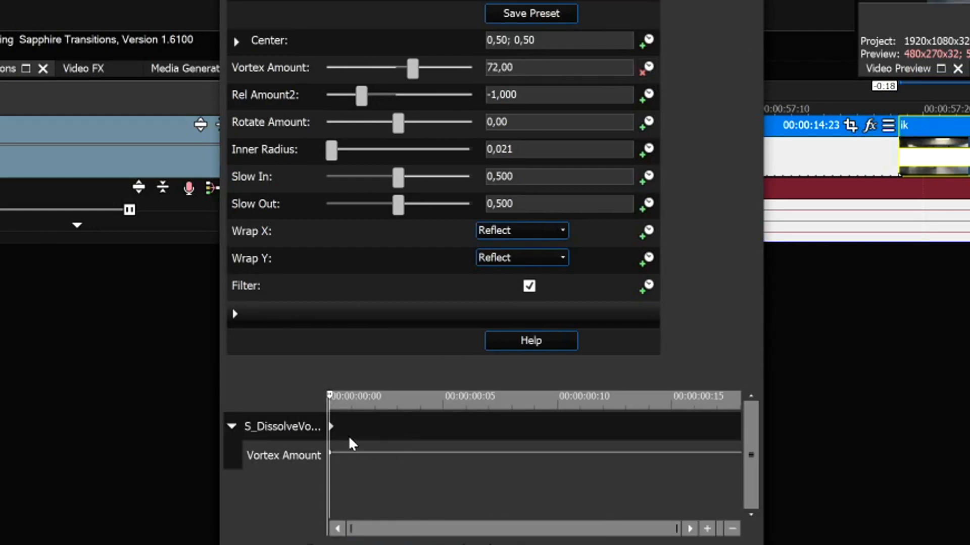
pyautogui.moveTo(414, 73); pyautogui.dragTo(404, 74)
pyautogui.moveTo(390, 429); pyautogui.dragTo(764, 450)
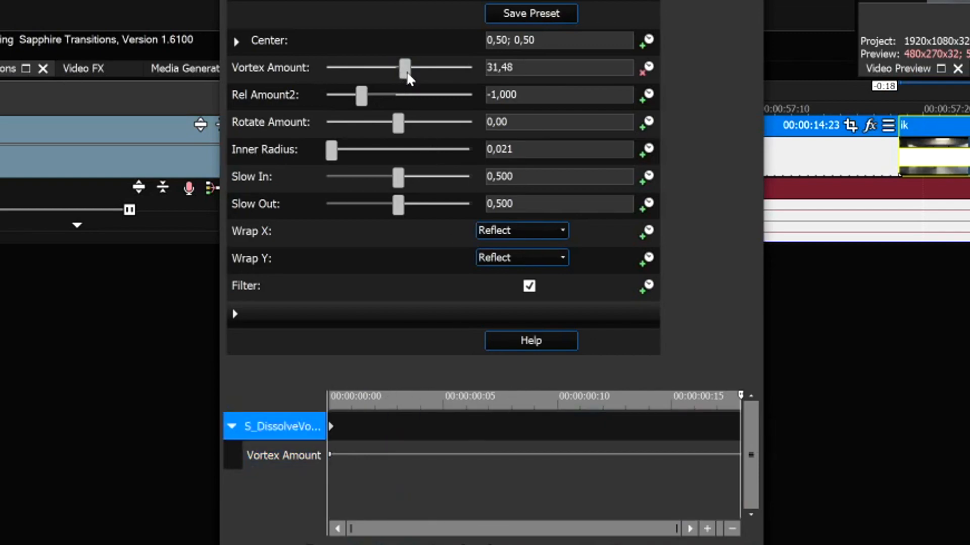
pyautogui.moveTo(408, 77); pyautogui.dragTo(464, 76)
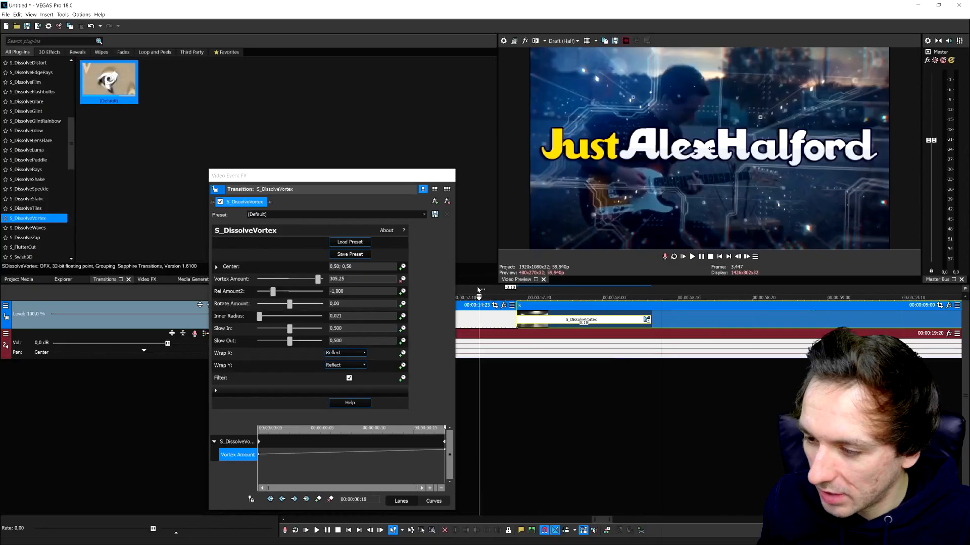
pyautogui.press('space')
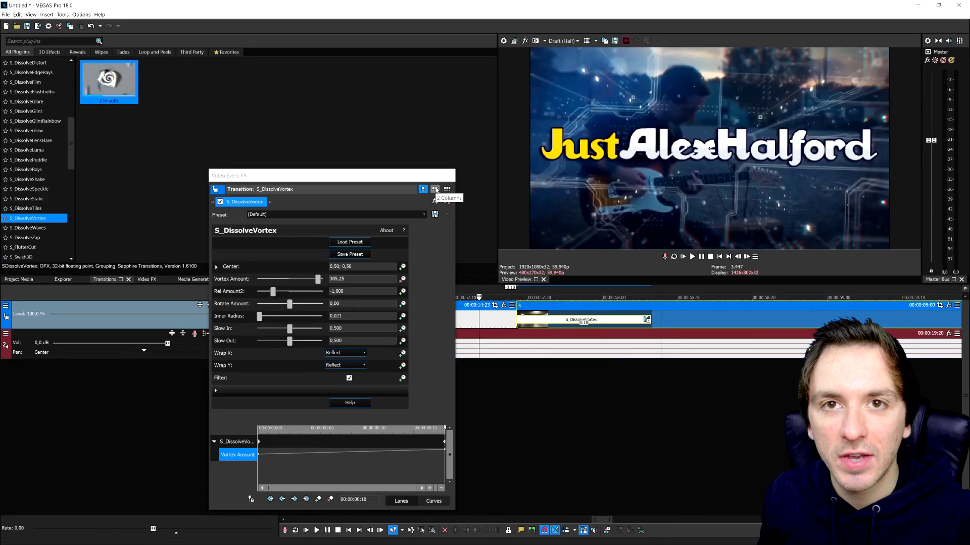
pyautogui.click(498, 297)
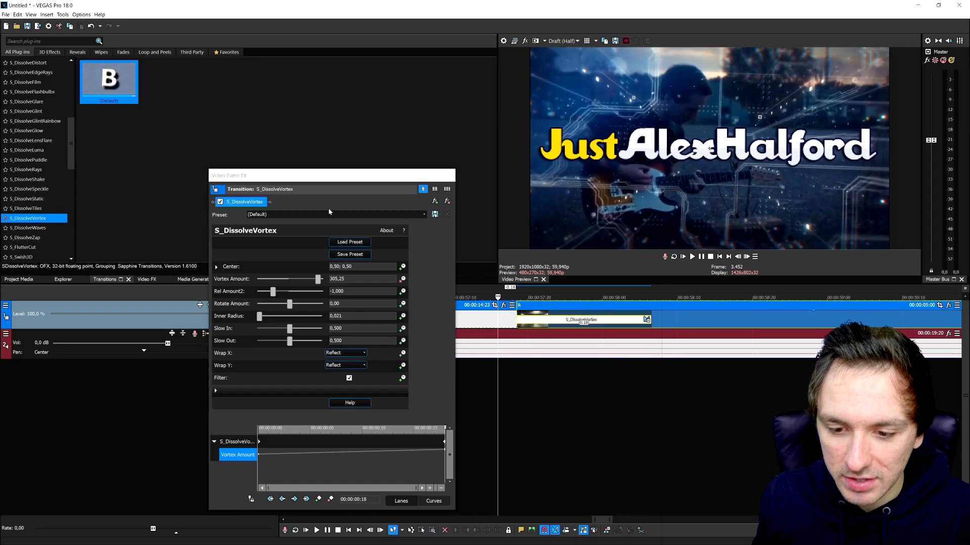
# Save the transition settings as a preset named Vortex Transition, close the effect settings and reload the S_DissolveVortex preset list.
pyautogui.click(364, 214)
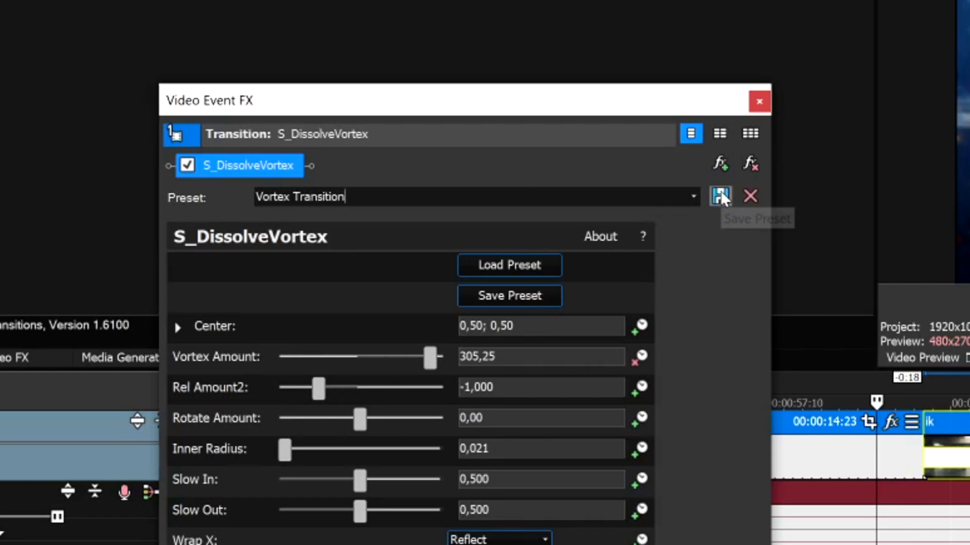
pyautogui.click(759, 103)
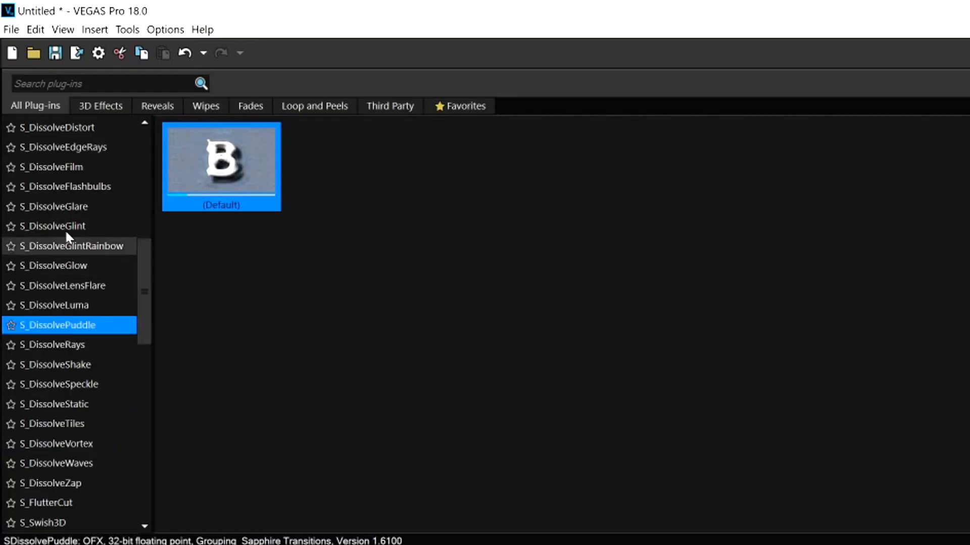
pyautogui.click(61, 206)
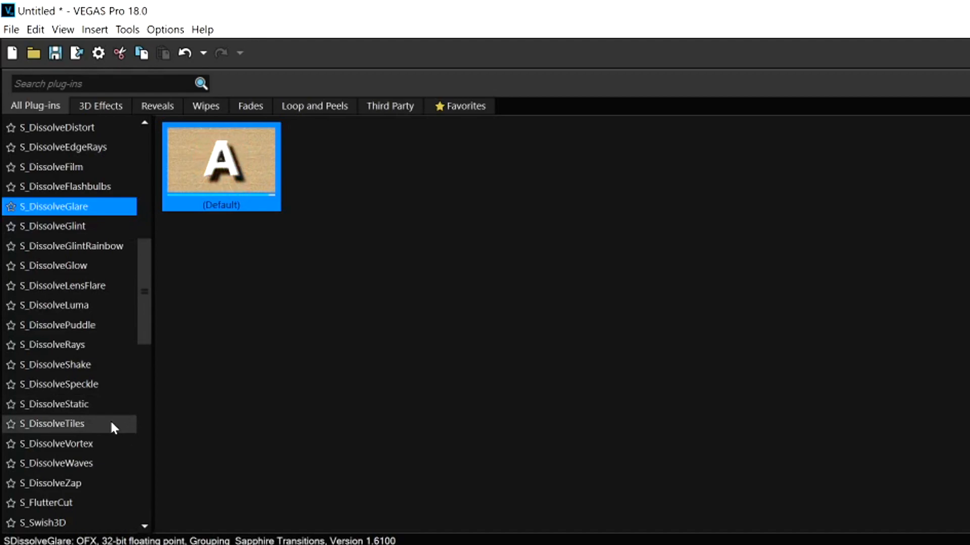
pyautogui.click(101, 444)
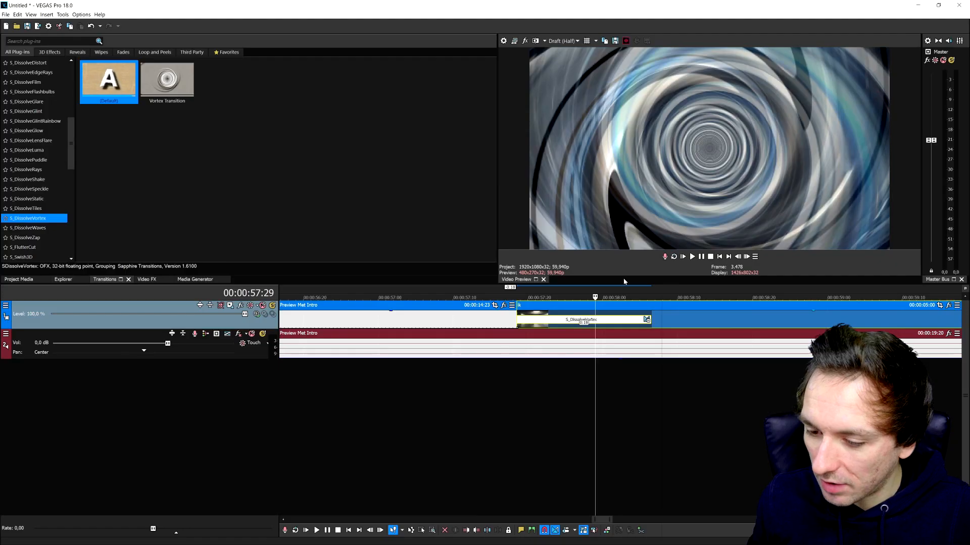
# Check several frames in the second half and middle of the animated vortex transition.
pyautogui.moveTo(629, 291); pyautogui.dragTo(633, 291)
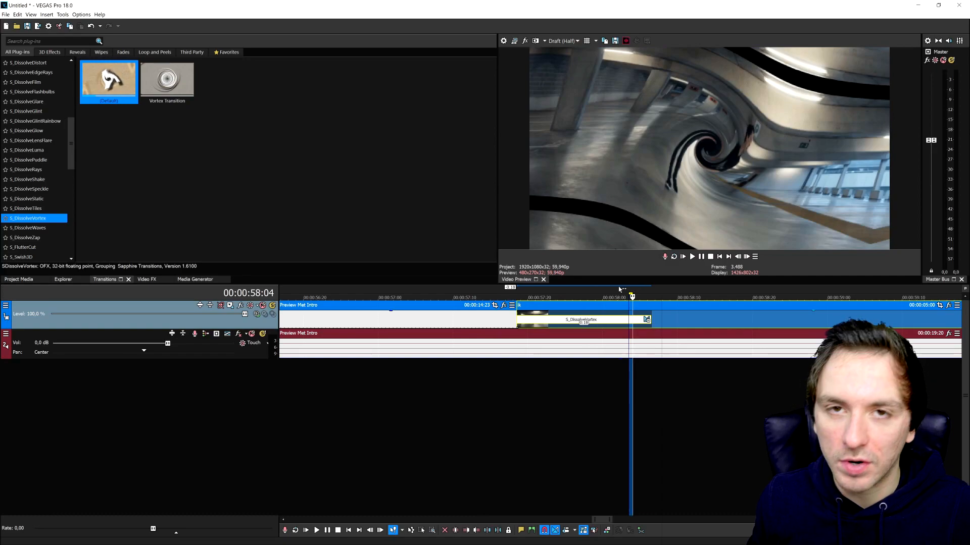
pyautogui.click(618, 291)
pyautogui.click(568, 291)
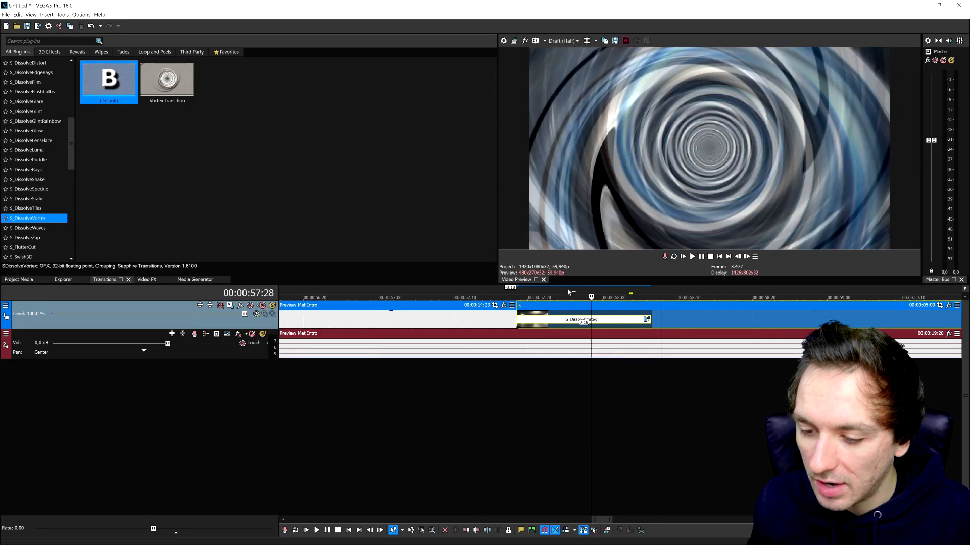